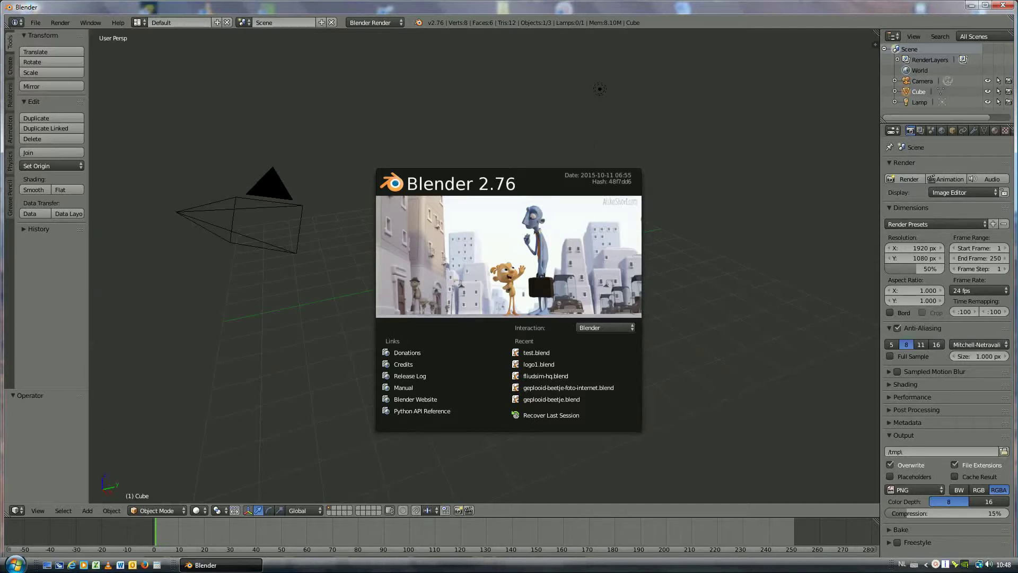
- Dismiss the startup splash screen to reveal the default cube scene
{"action": "left_click", "coordinate": [300, 269]}
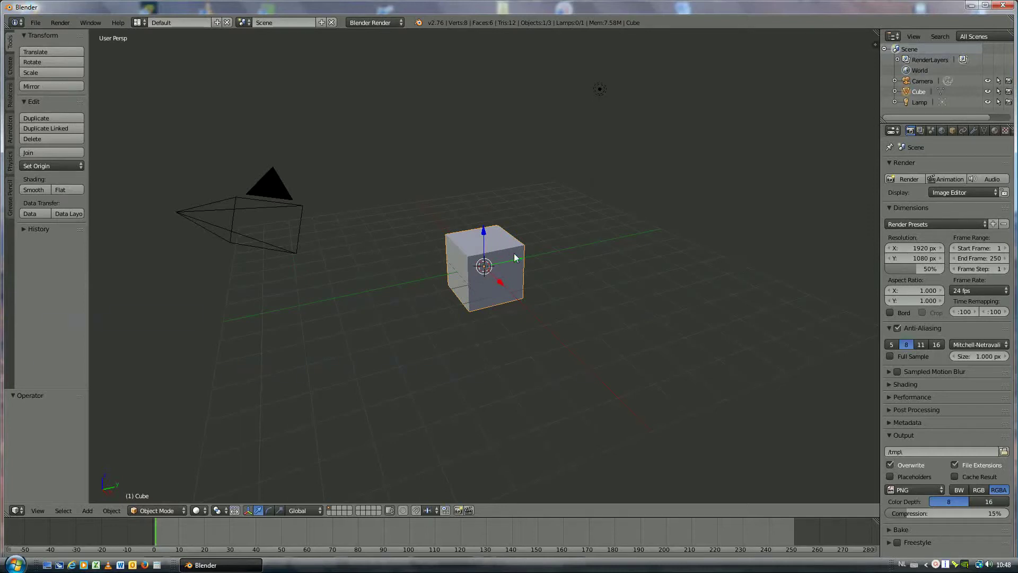
- Make the cube's material red with diffuse intensity 1.000 and specular intensity about 0.984
{"action": "left_click", "coordinate": [994, 131]}
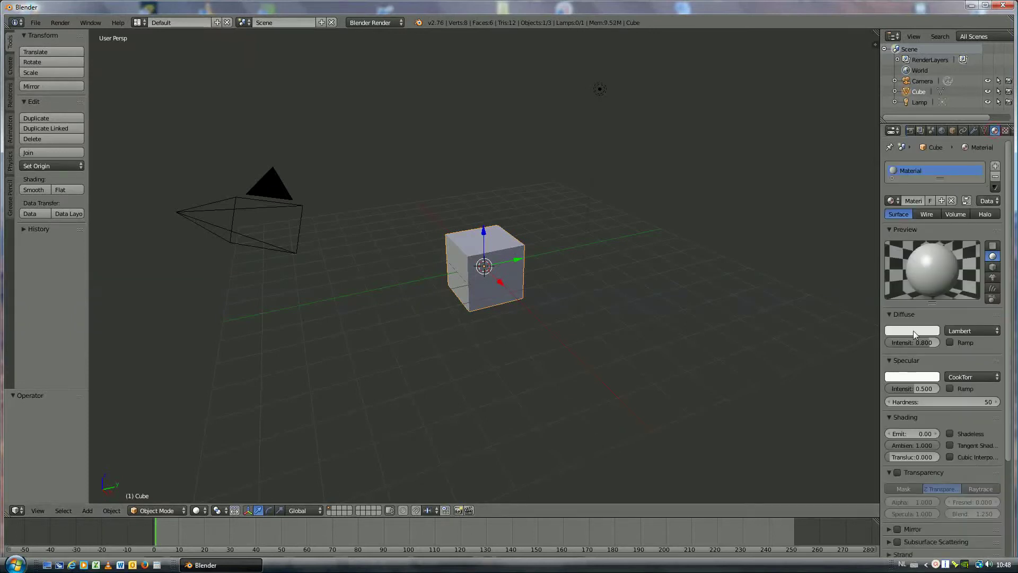
{"action": "left_click", "coordinate": [913, 330]}
{"action": "left_click", "coordinate": [881, 257]}
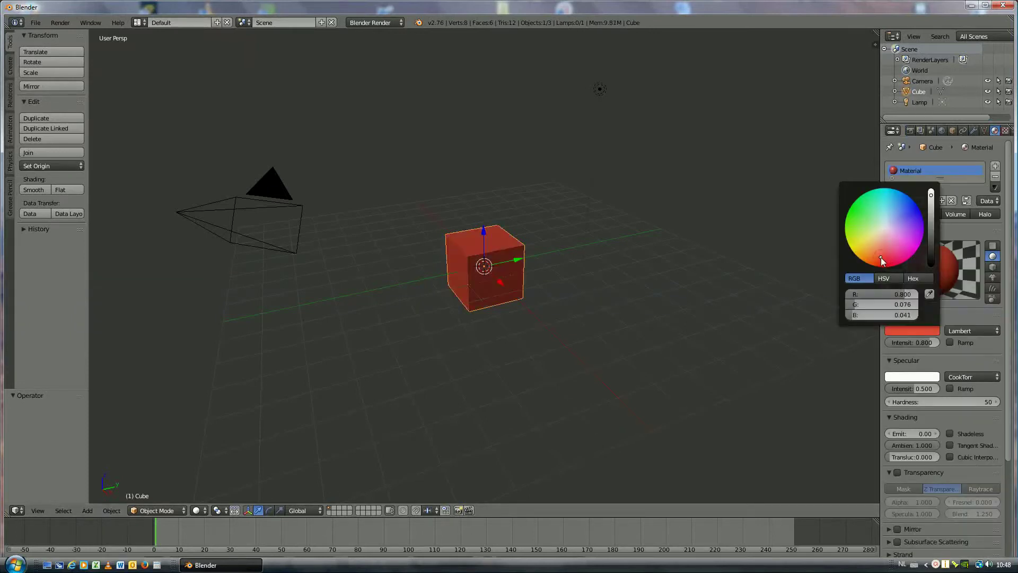
{"action": "left_click_drag", "start_coordinate": [928, 343], "coordinate": [939, 342]}
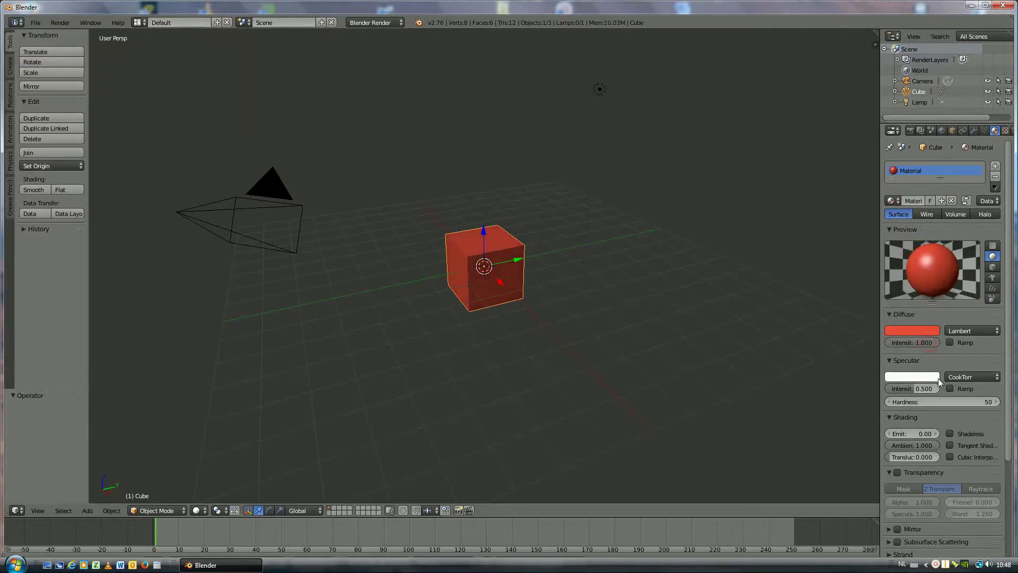
{"action": "left_click_drag", "start_coordinate": [916, 389], "coordinate": [940, 388]}
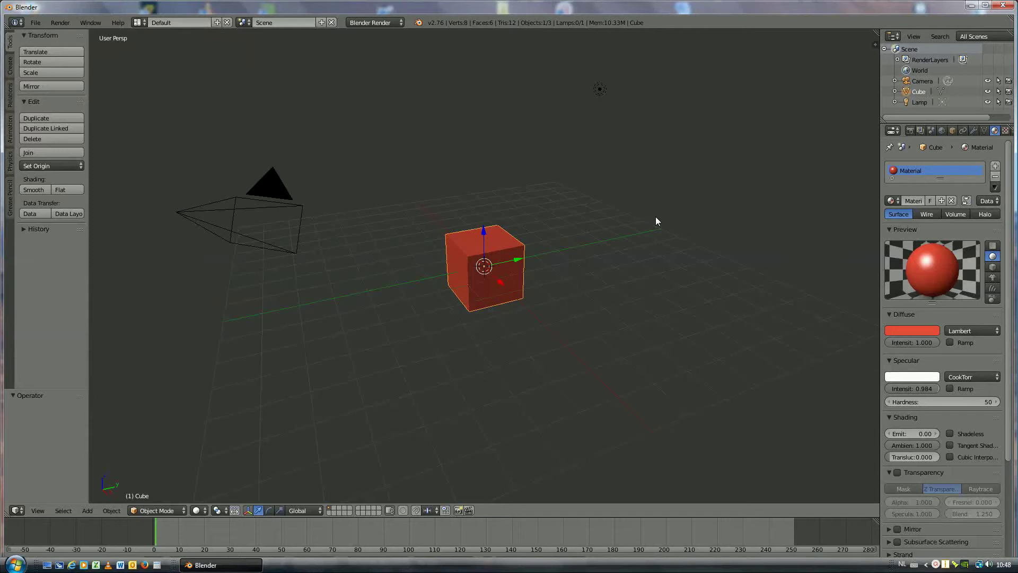
- Enable viewport background images in the properties shelf and add an empty image slot
{"action": "key", "text": "n"}
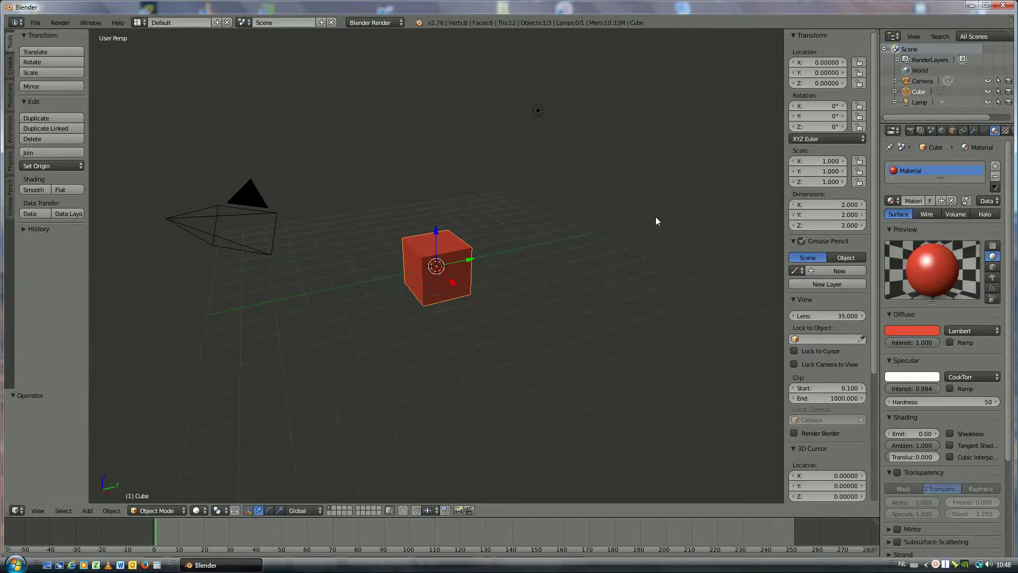
{"action": "scroll", "coordinate": [827, 288], "scroll_direction": "down", "scroll_amount": 2}
{"action": "scroll", "coordinate": [825, 289], "scroll_direction": "down", "scroll_amount": 2}
{"action": "scroll", "coordinate": [826, 288], "scroll_direction": "down", "scroll_amount": 2}
{"action": "scroll", "coordinate": [797, 440], "scroll_direction": "down", "scroll_amount": 1}
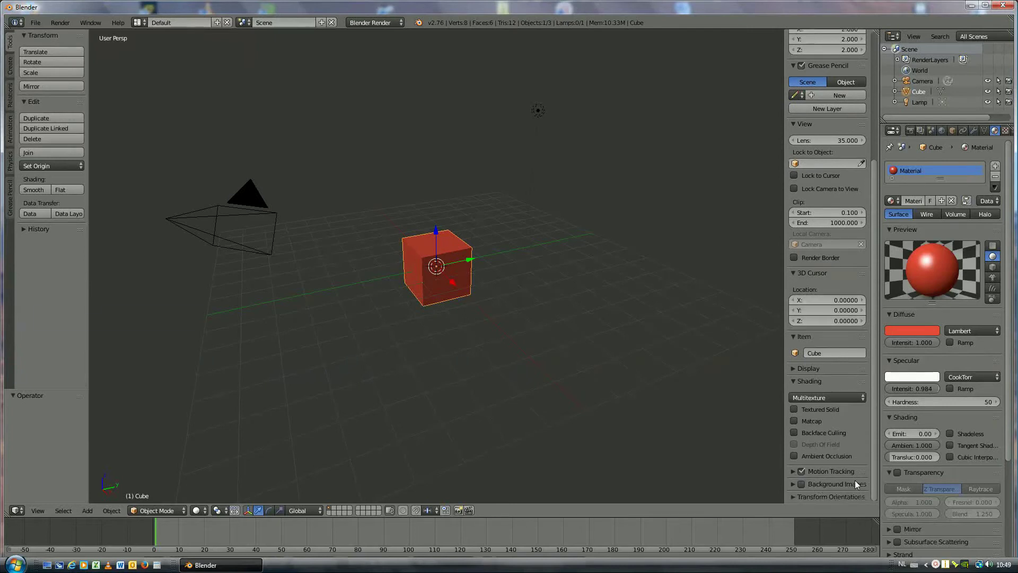
{"action": "left_click", "coordinate": [800, 484]}
{"action": "left_click", "coordinate": [793, 485]}
{"action": "scroll", "coordinate": [845, 464], "scroll_direction": "down", "scroll_amount": 1}
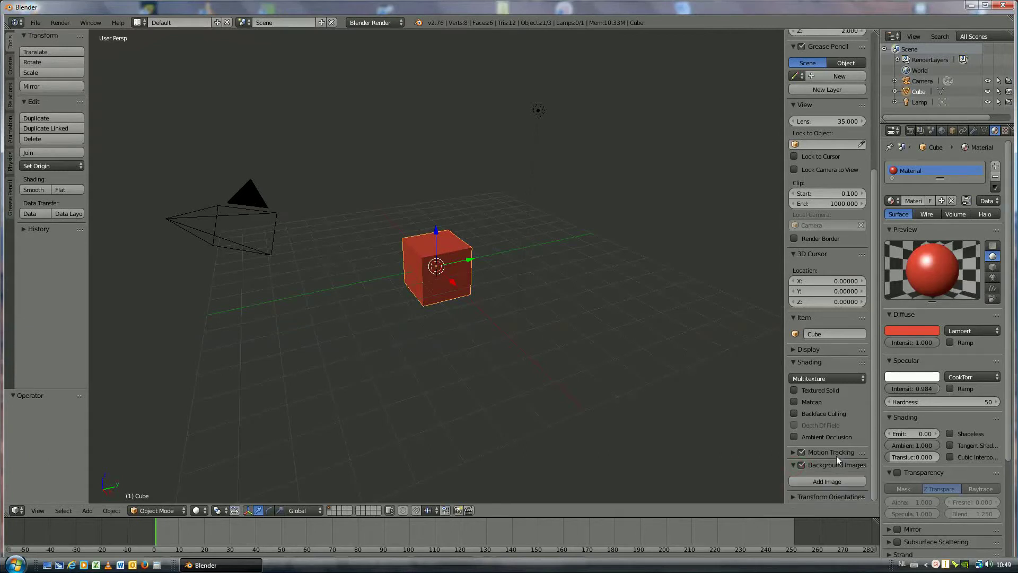
{"action": "left_click", "coordinate": [818, 481]}
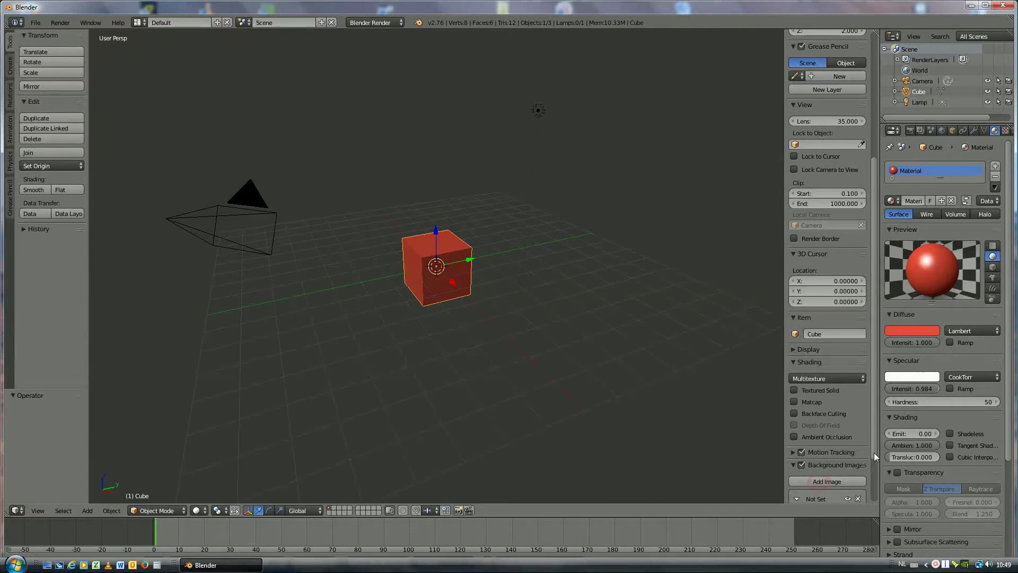
{"action": "left_click_drag", "start_coordinate": [874, 452], "coordinate": [877, 502]}
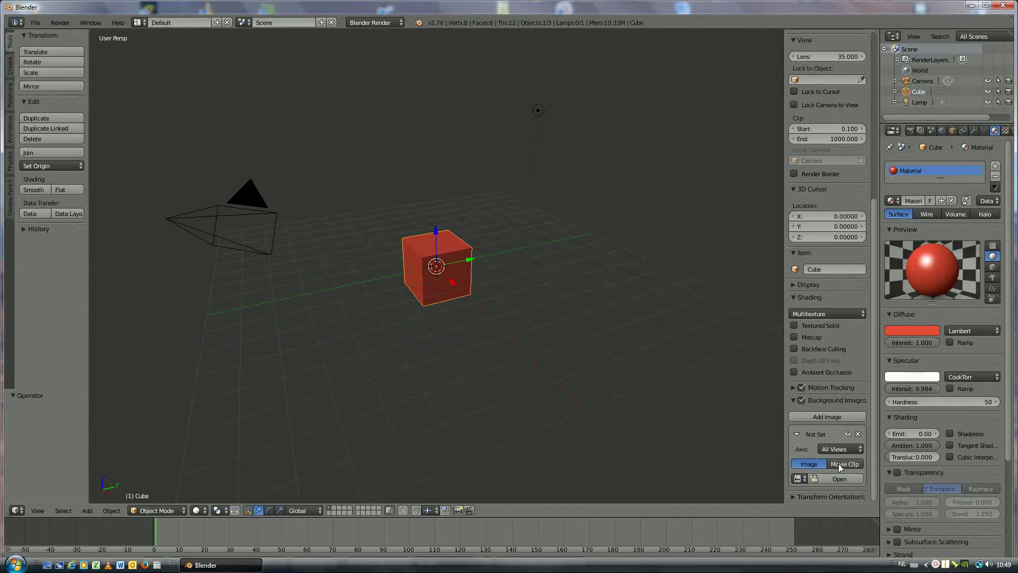
- Load stars.jpg from the C:\blender folder as the viewport background image
{"action": "left_click", "coordinate": [841, 479]}
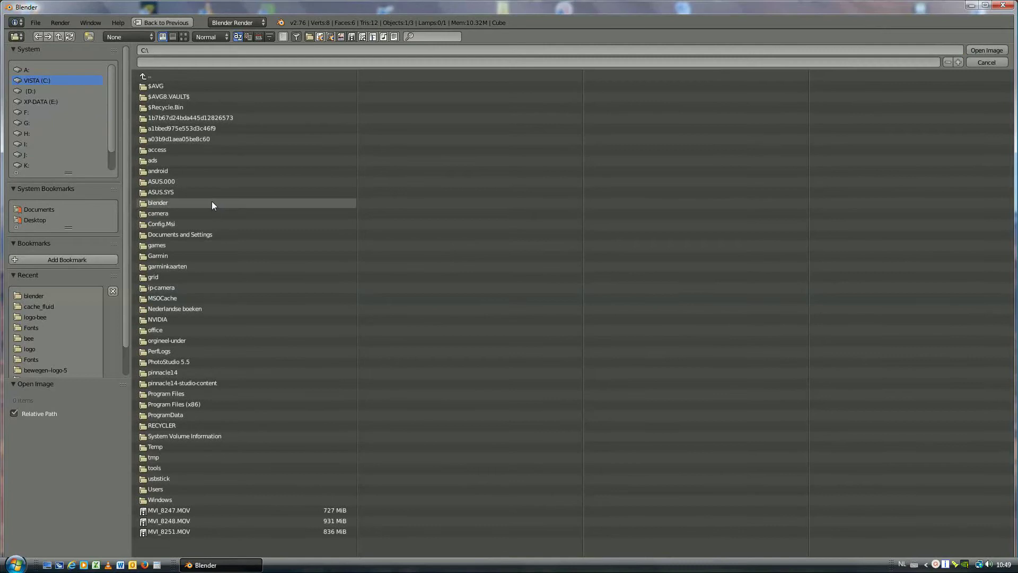
{"action": "double_click", "coordinate": [212, 205]}
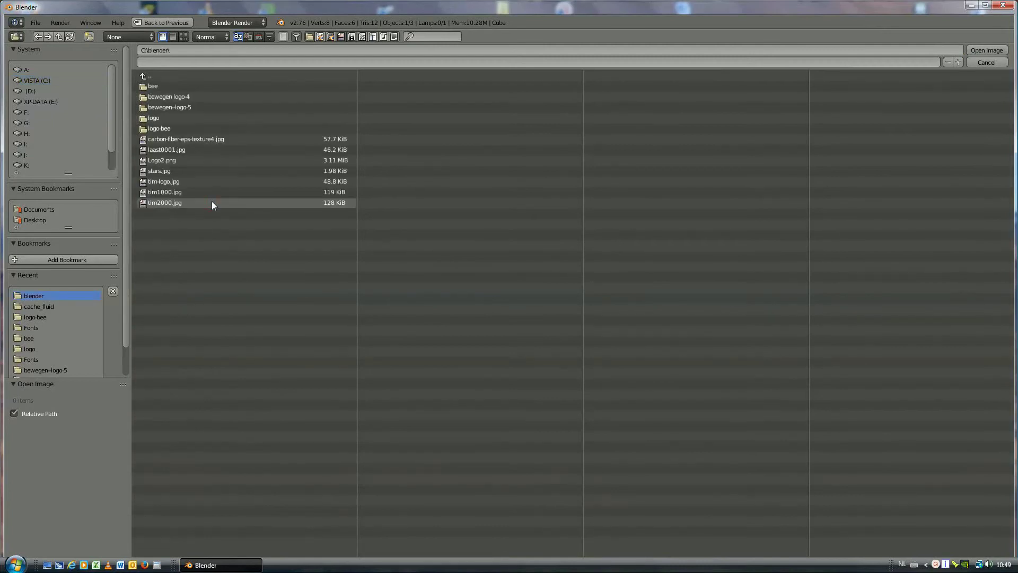
{"action": "left_click", "coordinate": [219, 171]}
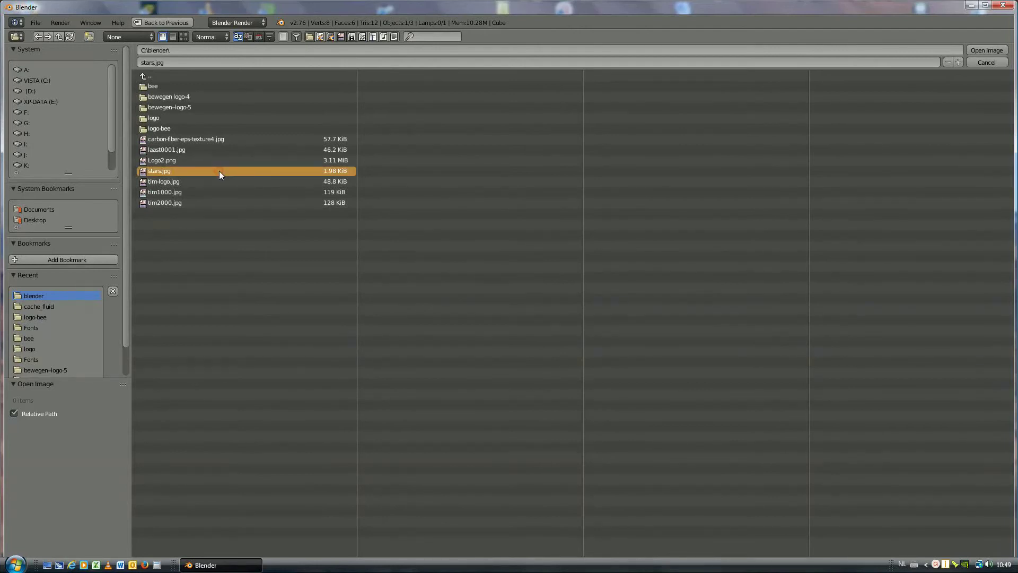
{"action": "left_click", "coordinate": [986, 50]}
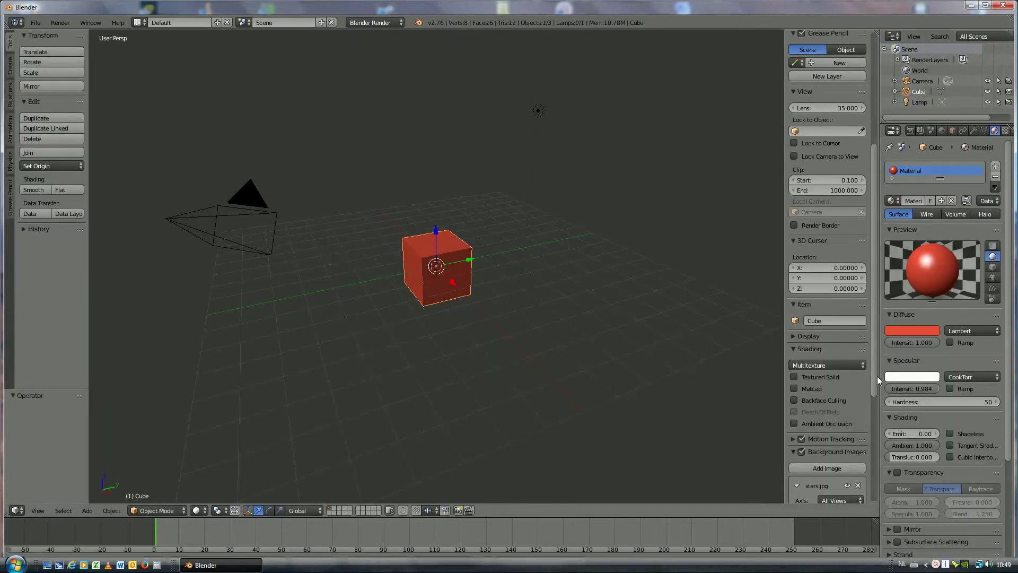
{"action": "left_click_drag", "start_coordinate": [875, 381], "coordinate": [892, 493]}
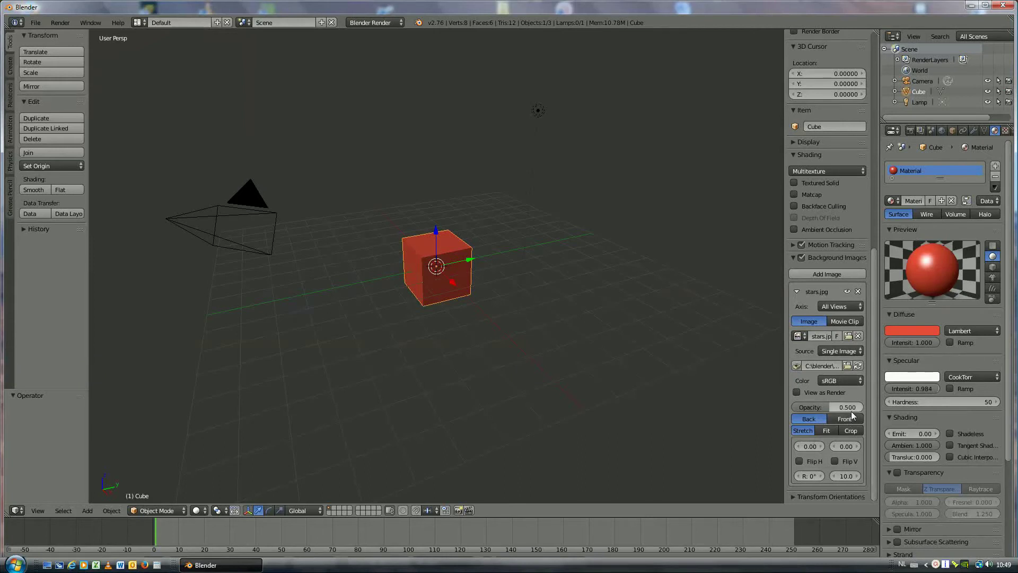
- Turn on Paper Sky in the world settings
{"action": "left_click", "coordinate": [942, 131]}
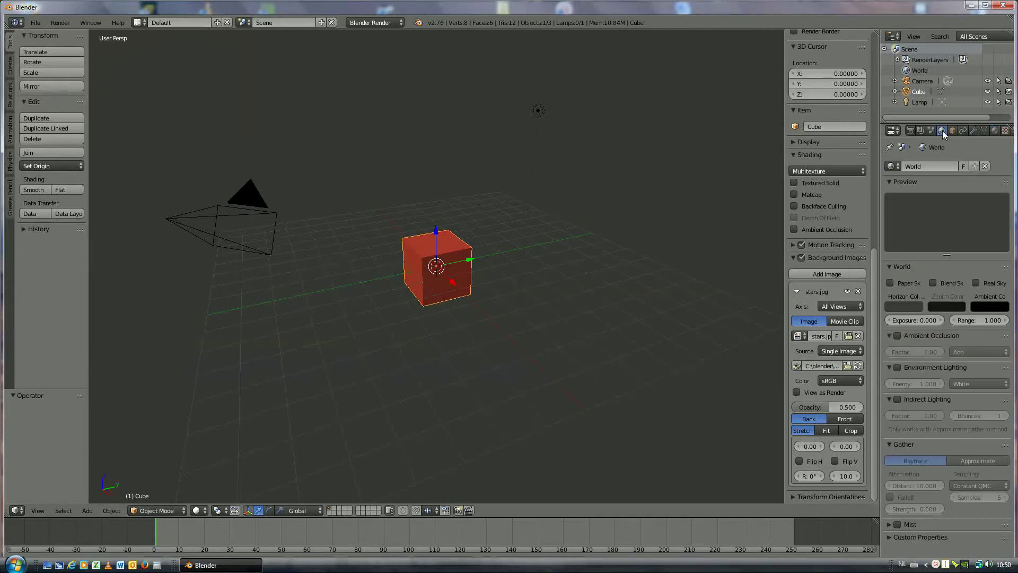
{"action": "left_click", "coordinate": [890, 282]}
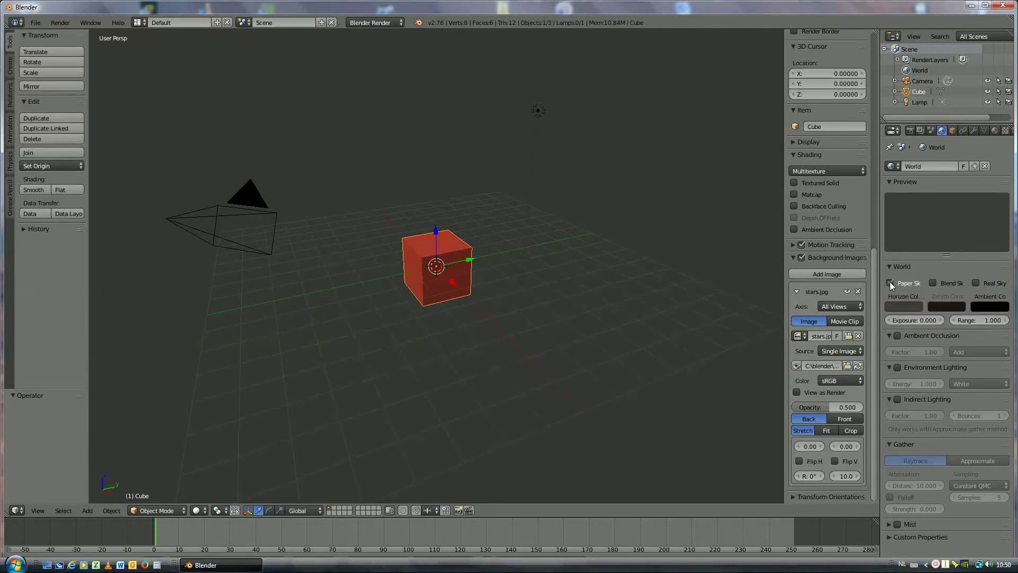
- Create a new world texture and keep its type as Image or Movie
{"action": "left_click", "coordinate": [1006, 130]}
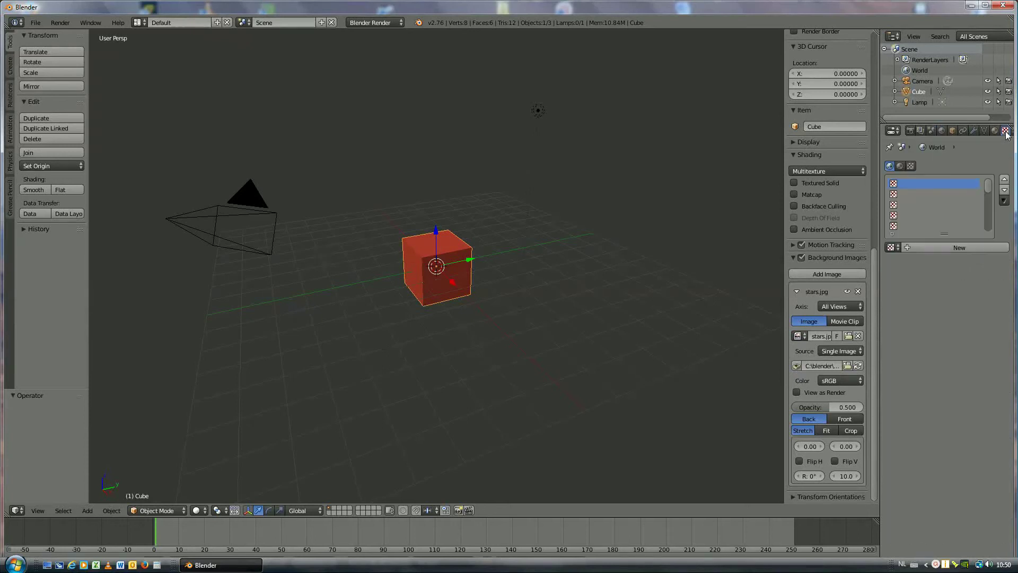
{"action": "left_click", "coordinate": [961, 249]}
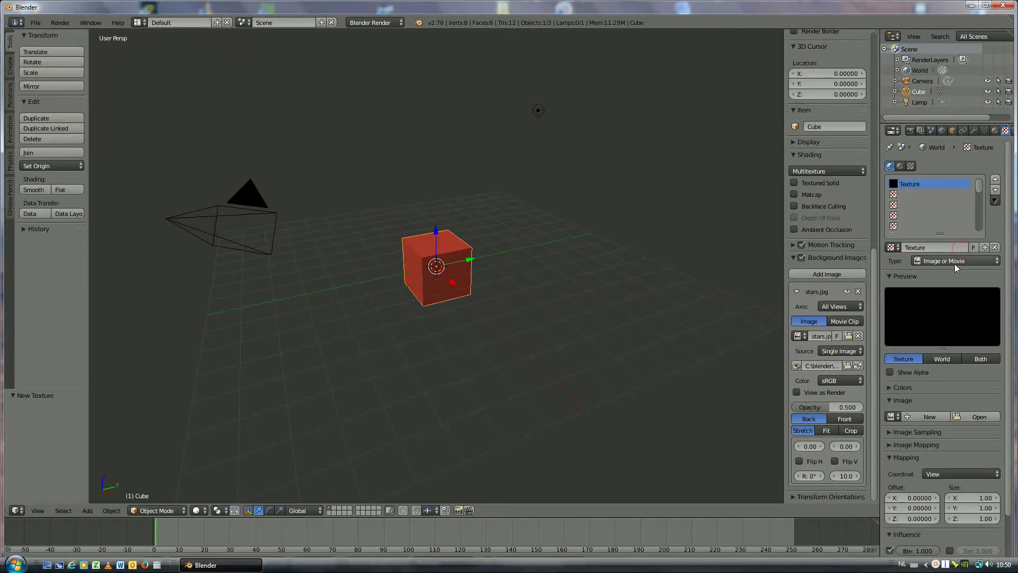
{"action": "left_click", "coordinate": [956, 261]}
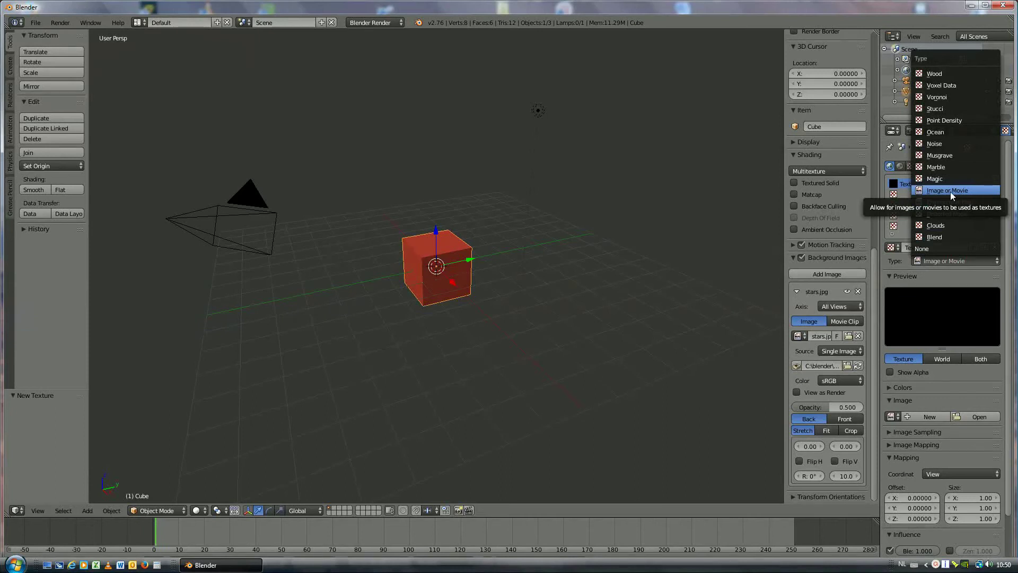
{"action": "left_click", "coordinate": [966, 192]}
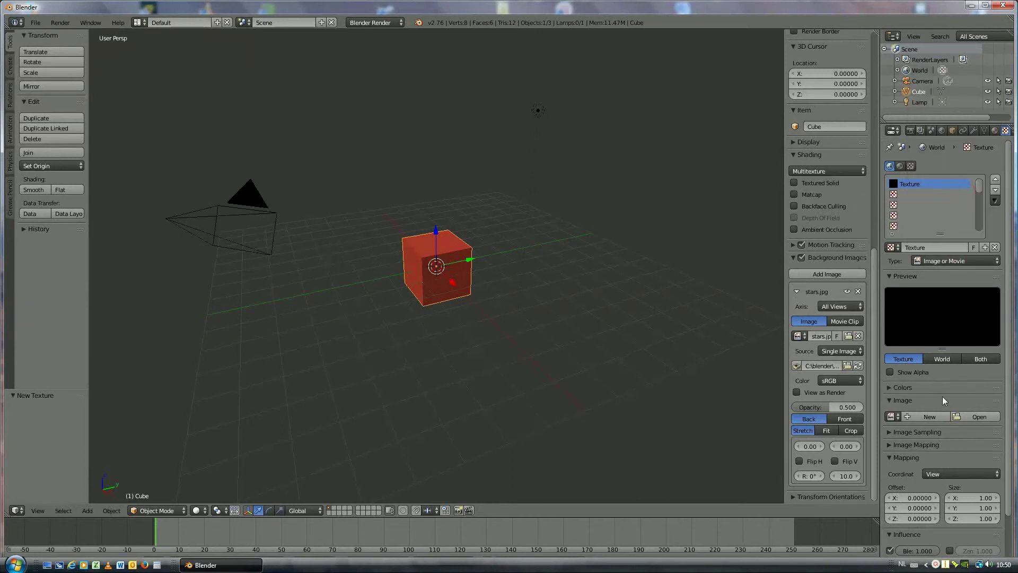
- Load stars.jpg from the C:\blender folder into the world texture
{"action": "left_click", "coordinate": [974, 416]}
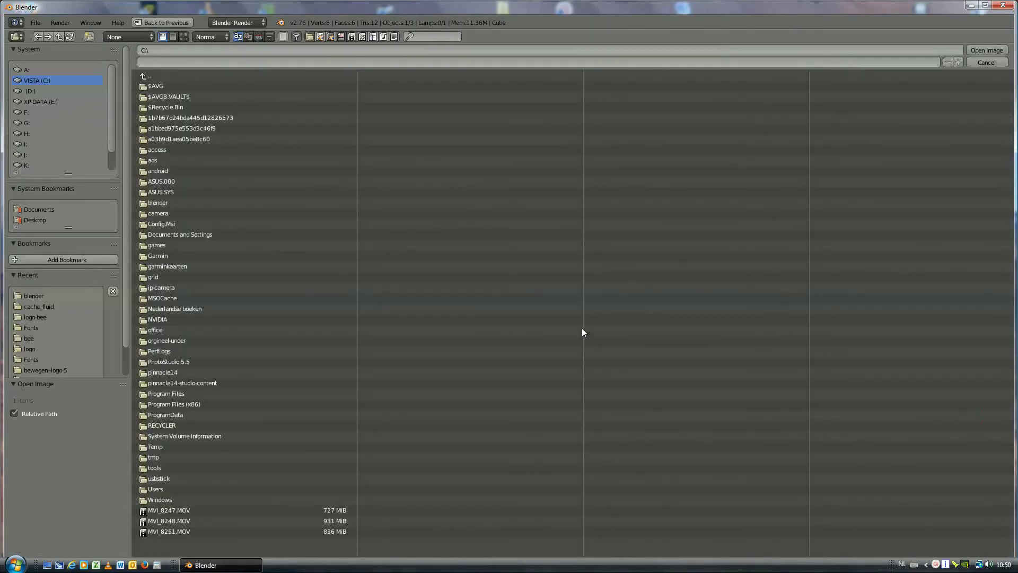
{"action": "left_click", "coordinate": [245, 203]}
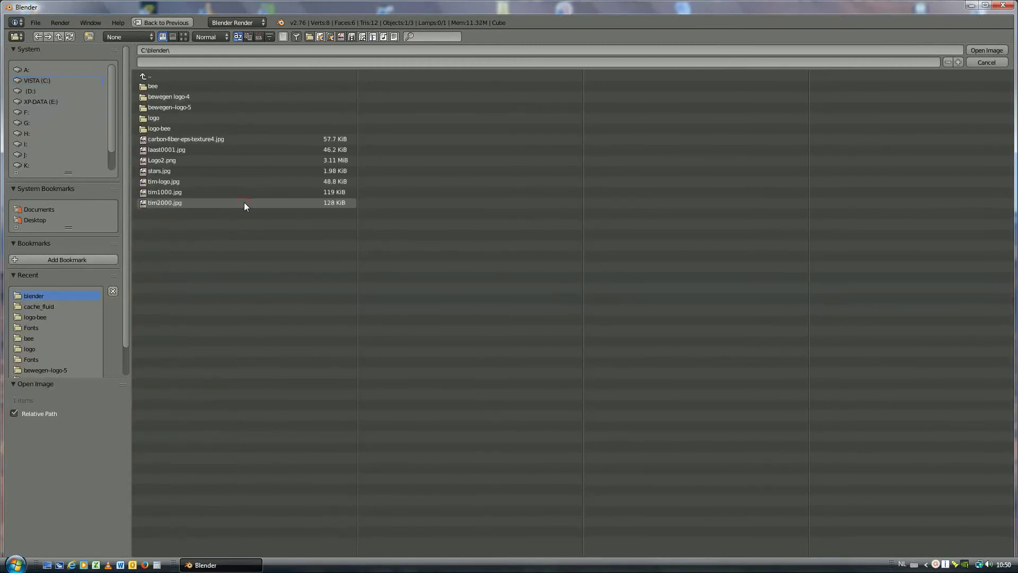
{"action": "left_click", "coordinate": [257, 169]}
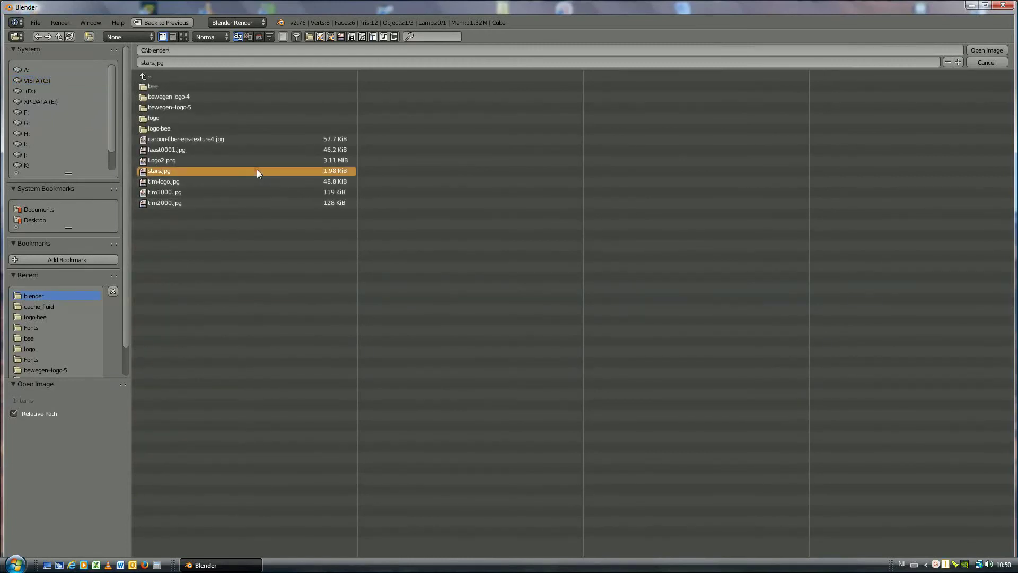
{"action": "left_click", "coordinate": [984, 50]}
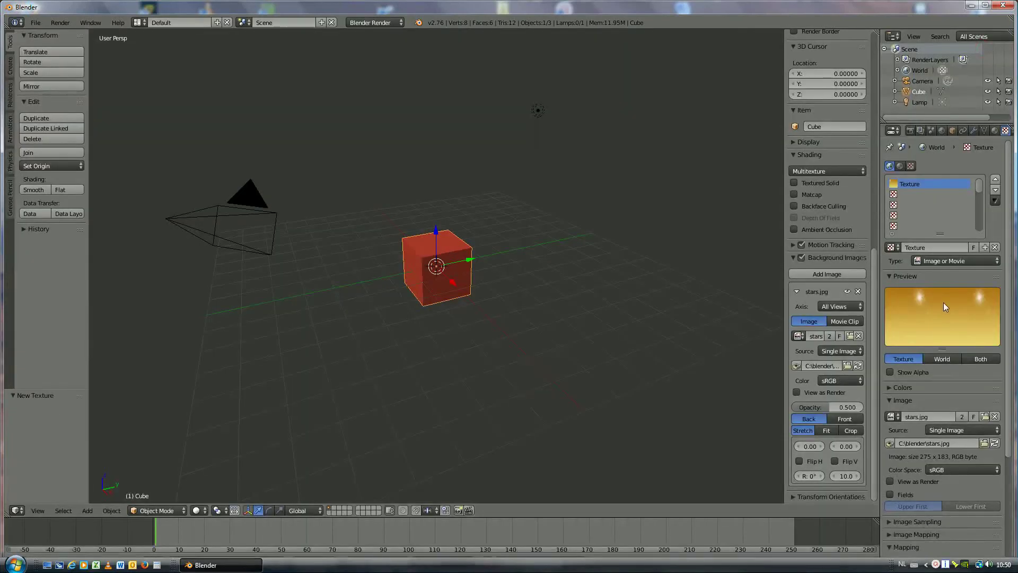
{"action": "scroll", "coordinate": [933, 320], "scroll_direction": "down", "scroll_amount": 3}
{"action": "scroll", "coordinate": [934, 320], "scroll_direction": "down", "scroll_amount": 2}
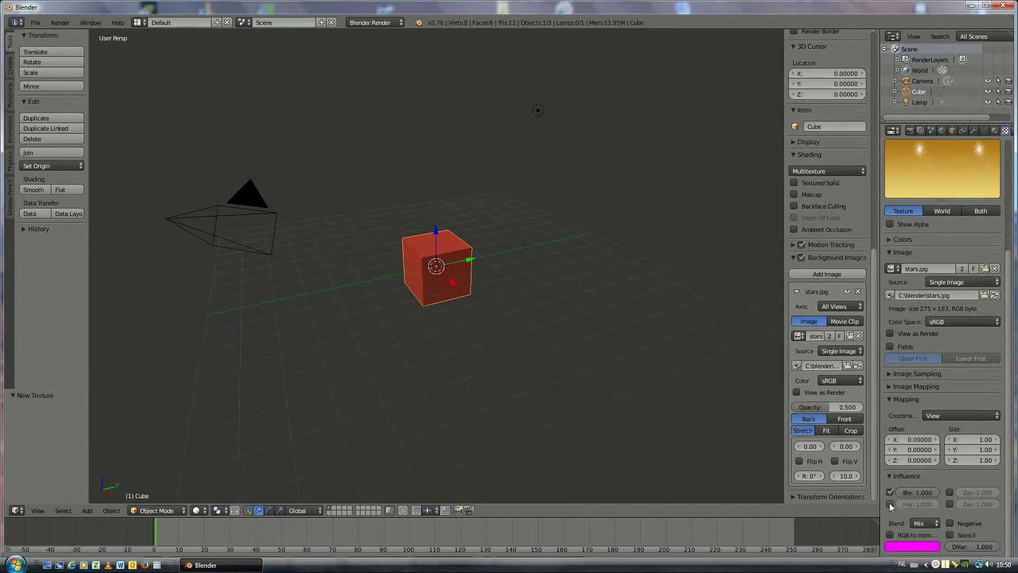
- Let the stars.jpg texture influence the horizon colour as well as blend
{"action": "left_click", "coordinate": [888, 503]}
{"action": "scroll", "coordinate": [927, 500], "scroll_direction": "up", "scroll_amount": 3}
{"action": "scroll", "coordinate": [927, 497], "scroll_direction": "up", "scroll_amount": 2}
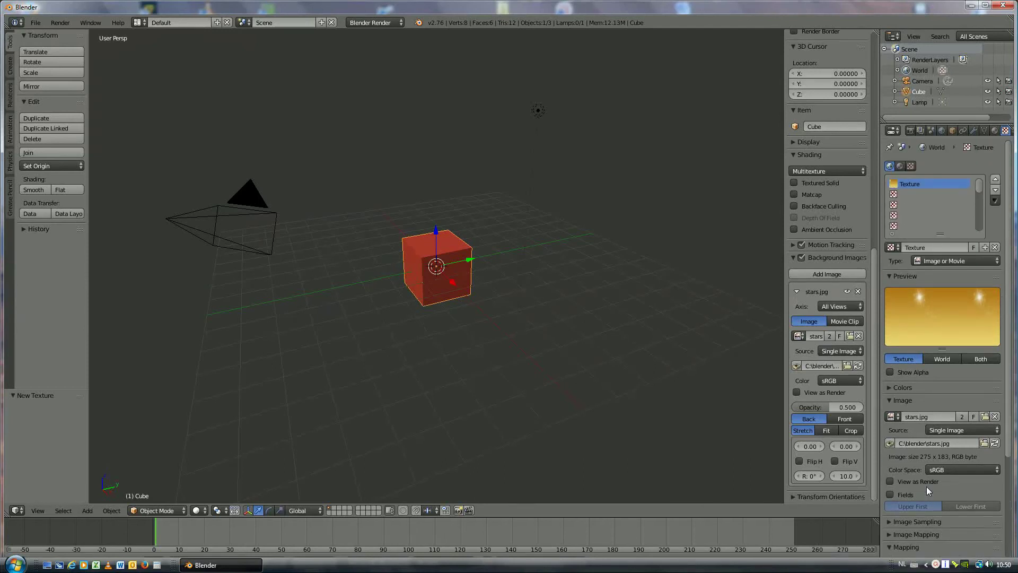
- Set the render output file format to JPEG at 90% quality
{"action": "left_click", "coordinate": [911, 131]}
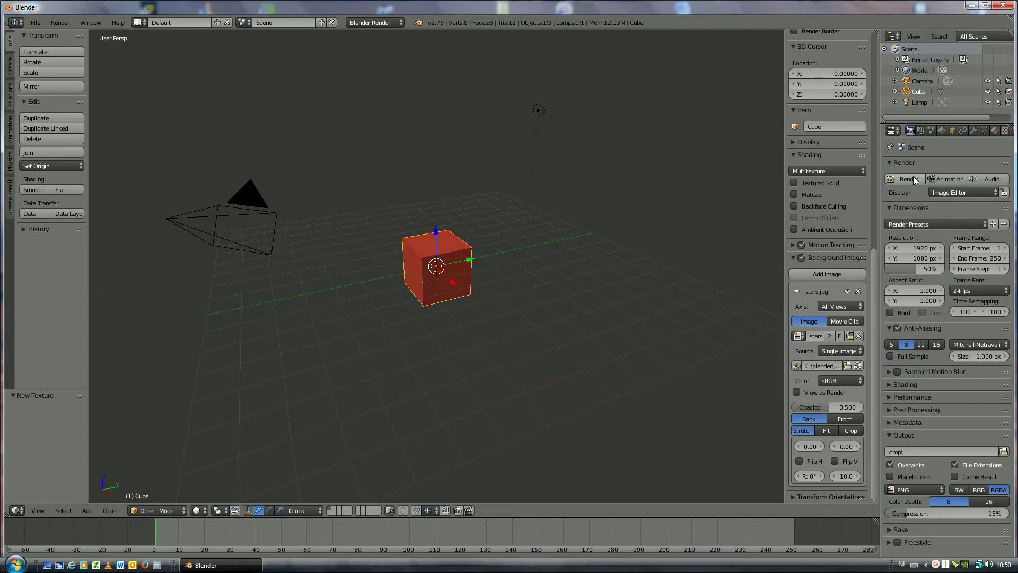
{"action": "left_click", "coordinate": [917, 488]}
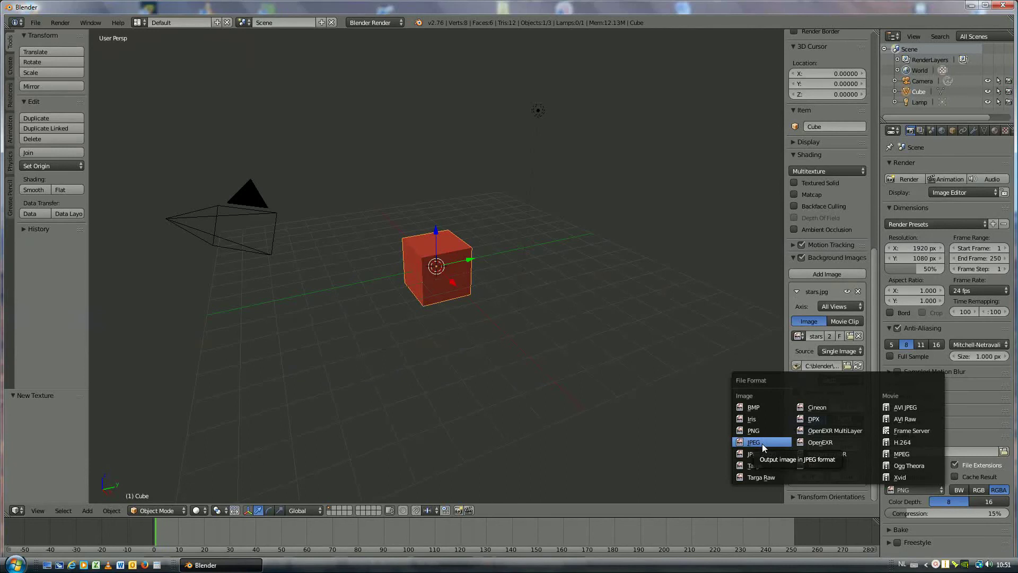
{"action": "left_click", "coordinate": [762, 443]}
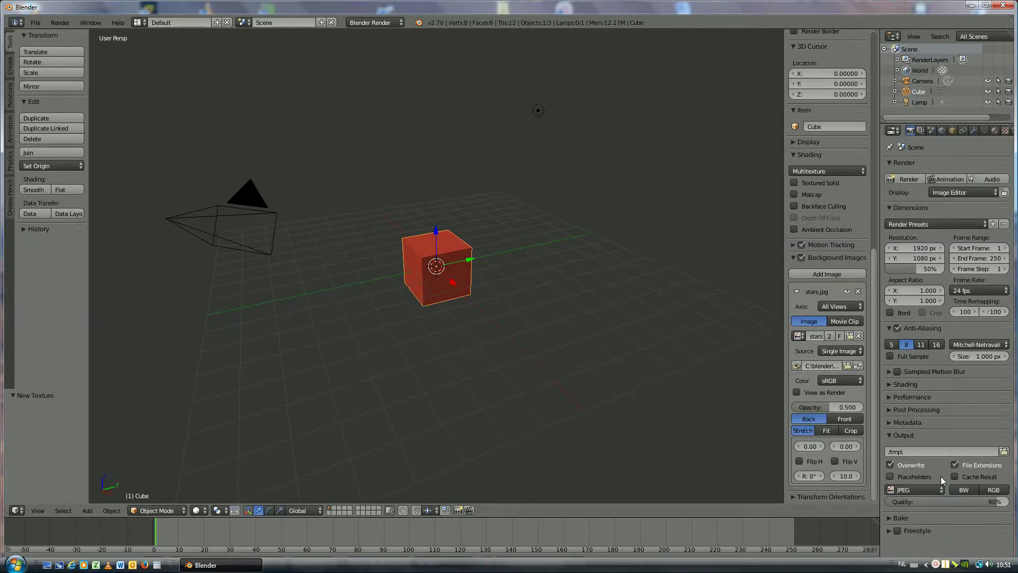
- Render the still image of the red cube against the starry background
{"action": "left_click", "coordinate": [908, 177]}
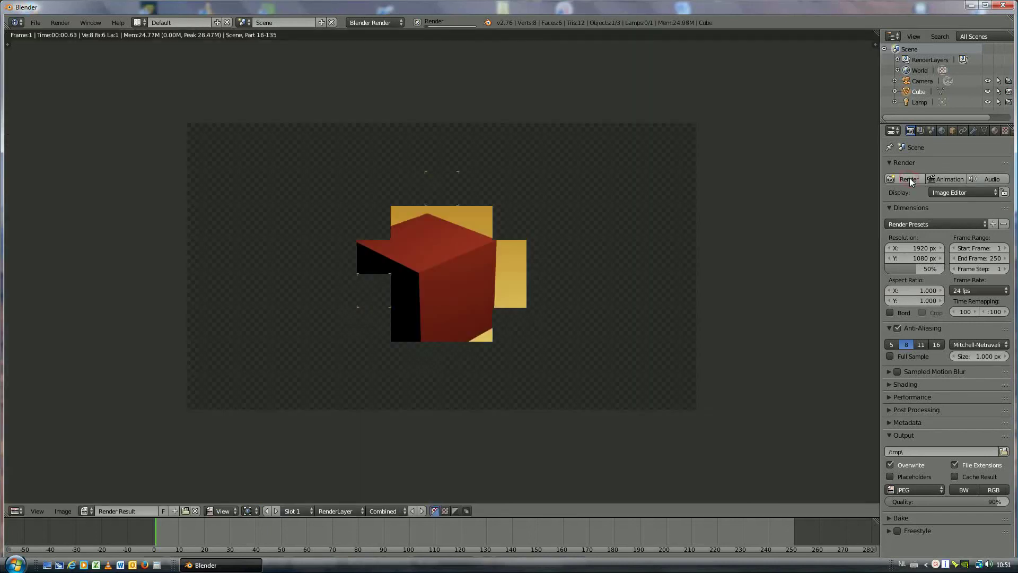